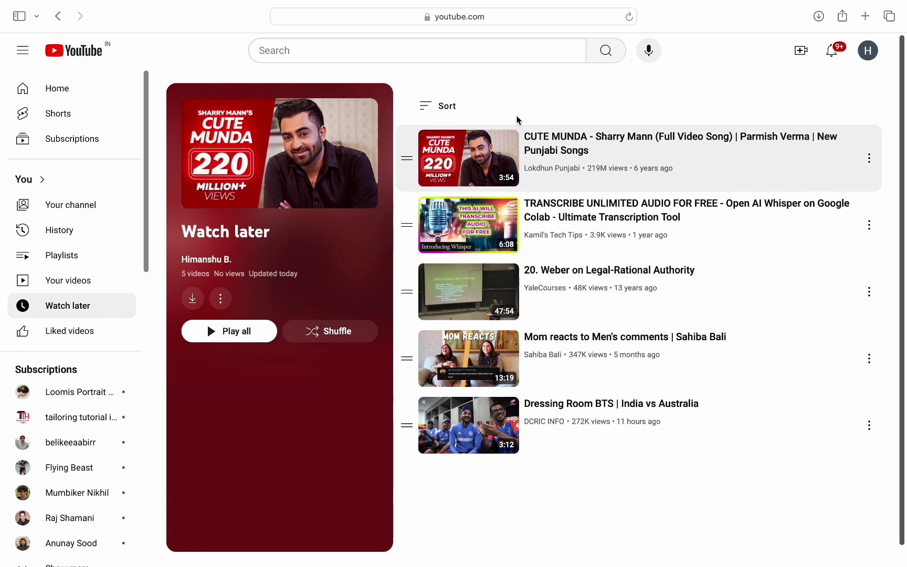
- Remove the Sharry Mann 'Cute Munda' video from the Watch later playlist via its options menu
click(869, 159)
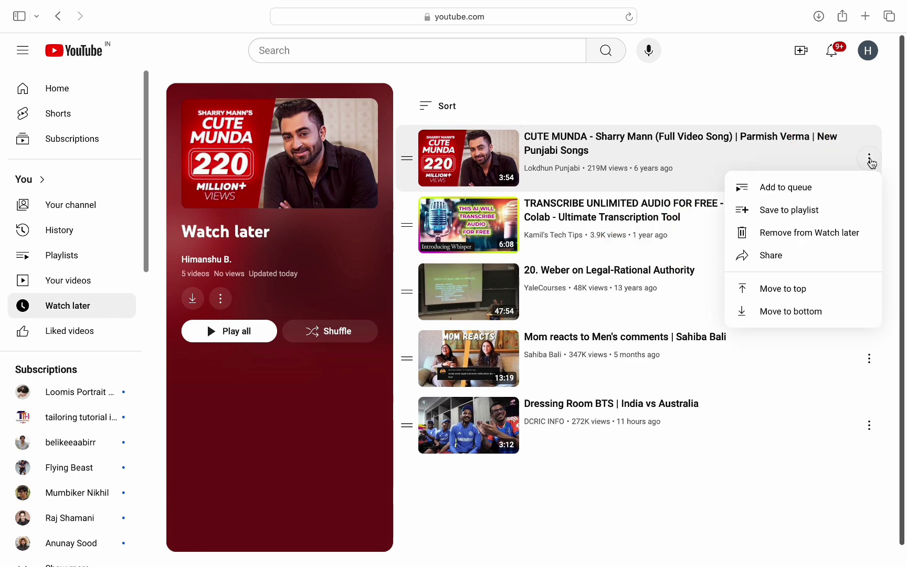
click(810, 233)
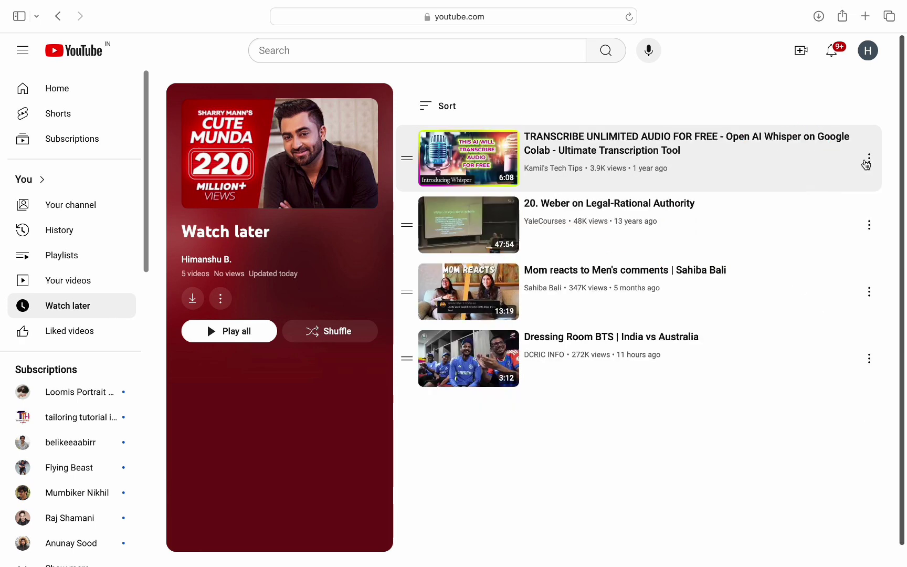